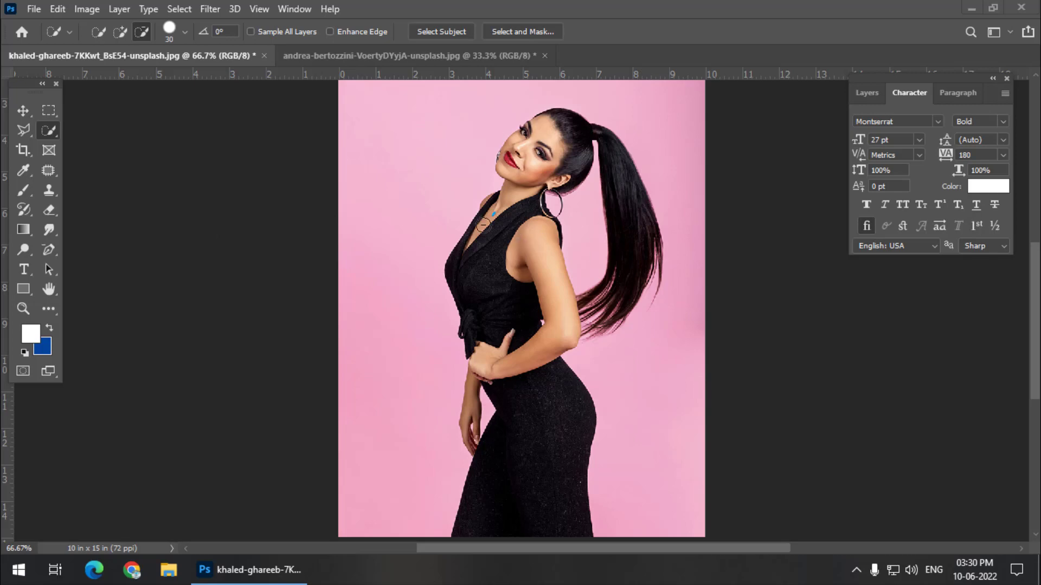
Step: Select the woman in the pink-background photo as the subject, keeping the Quick Selection tool active
left_click(50, 130)
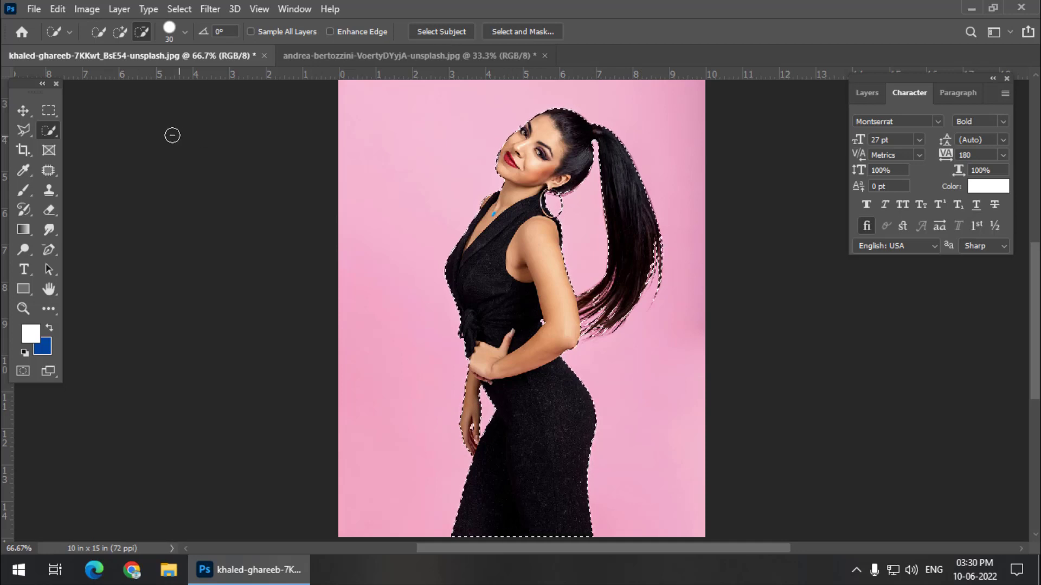
right_click(53, 132)
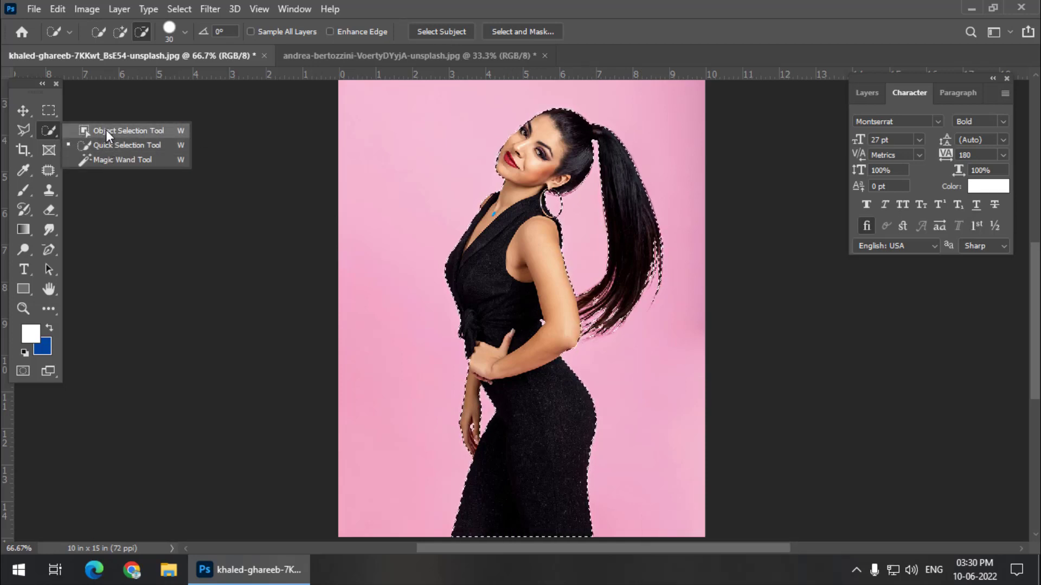
left_click(106, 131)
right_click(57, 131)
left_click(106, 145)
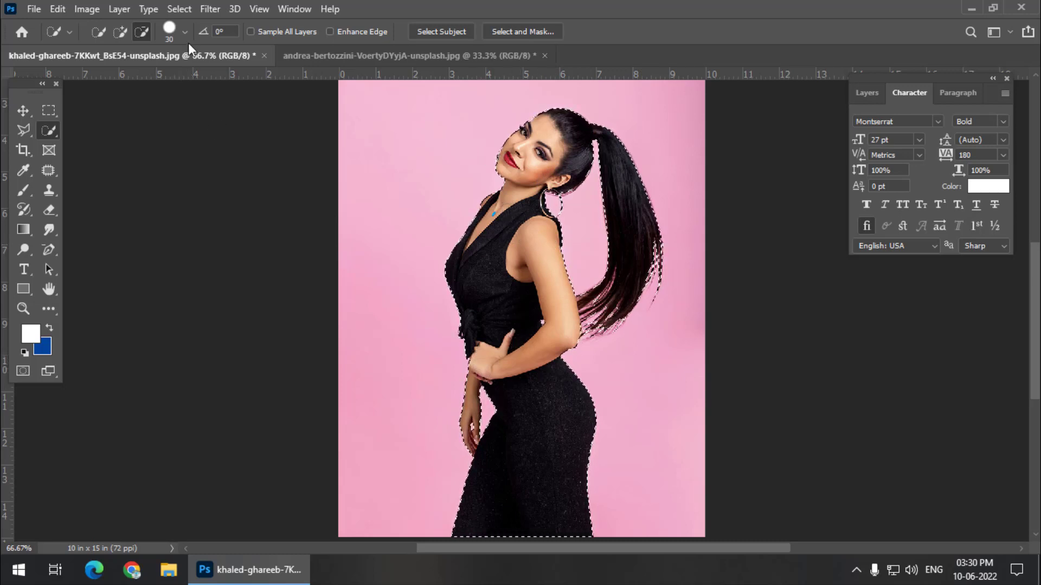
Step: Expand the selection around the woman by 30 pixels
left_click(185, 9)
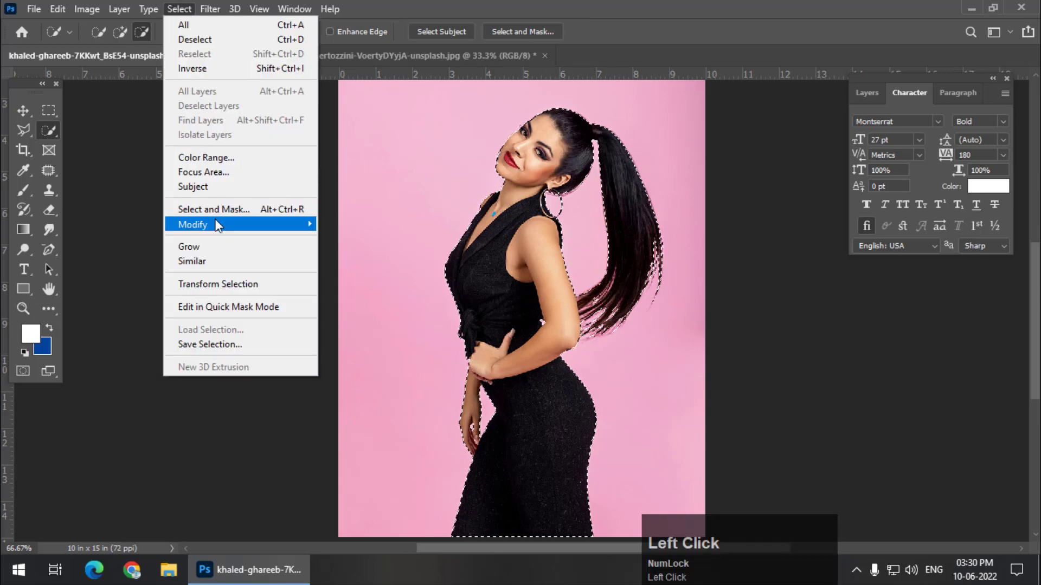
mouse_move(216, 225)
left_click(347, 252)
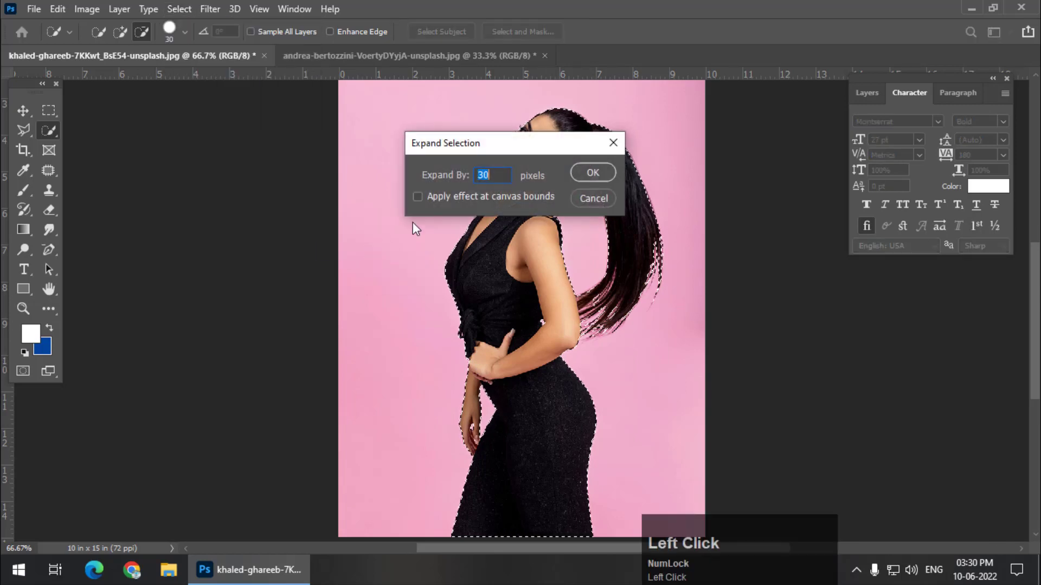
left_click_drag(454, 149, 157, 174)
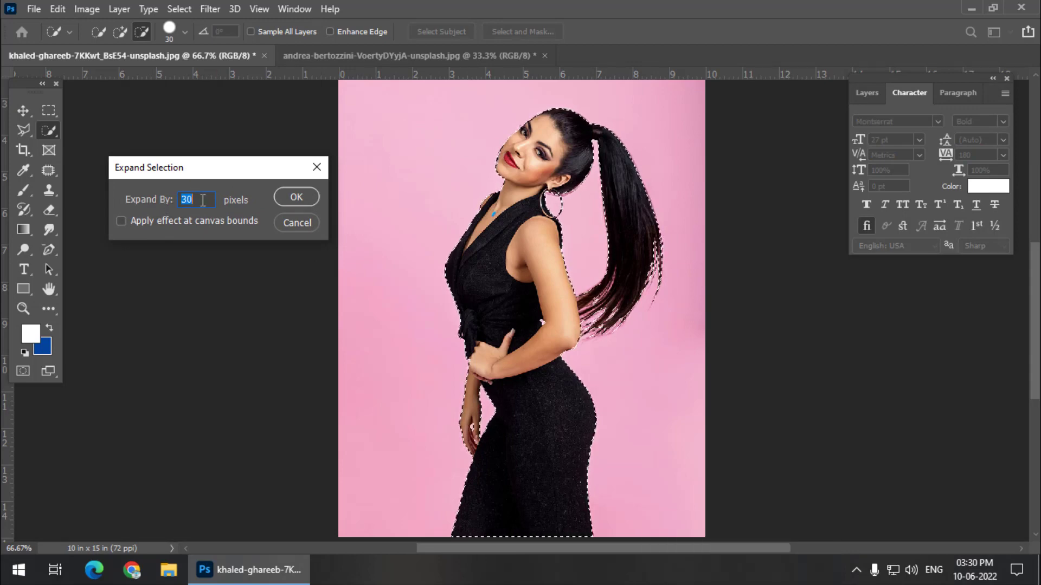
left_click(297, 197)
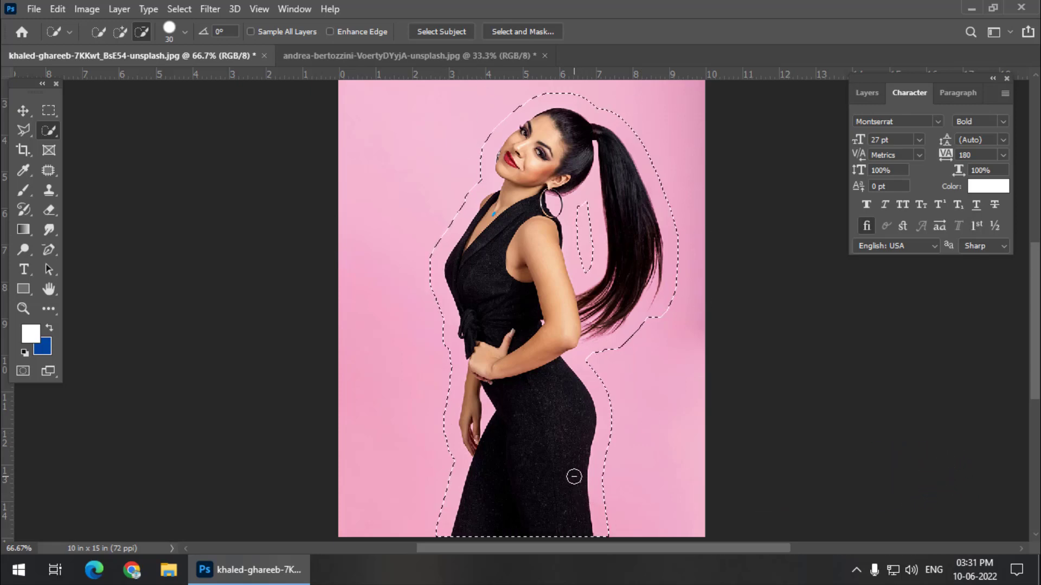
Step: Smooth the expanded selection outline with a sample radius of 10 pixels
left_click(179, 10)
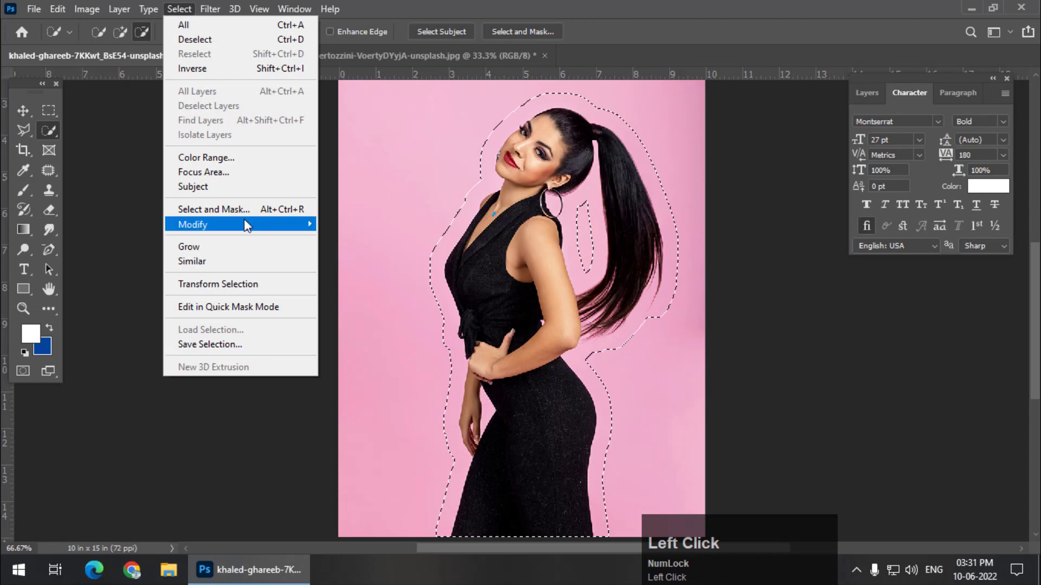
mouse_move(255, 223)
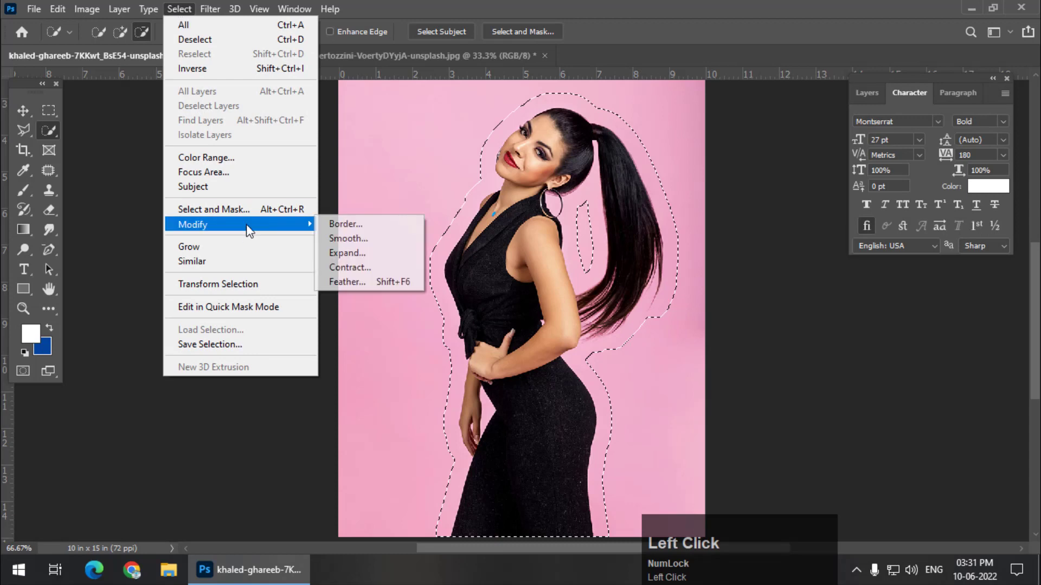
left_click(348, 239)
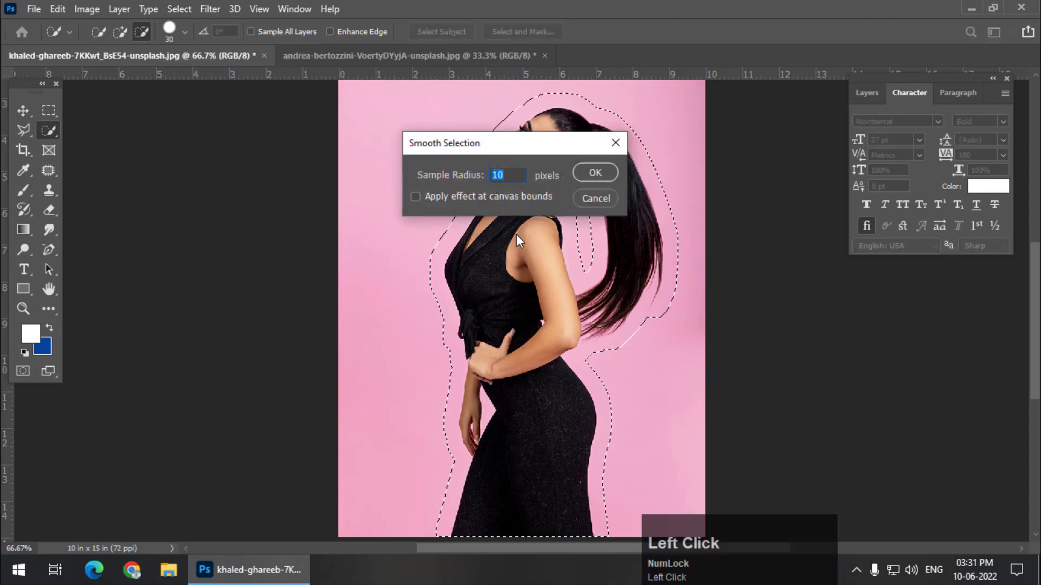
left_click(505, 179)
left_click(595, 173)
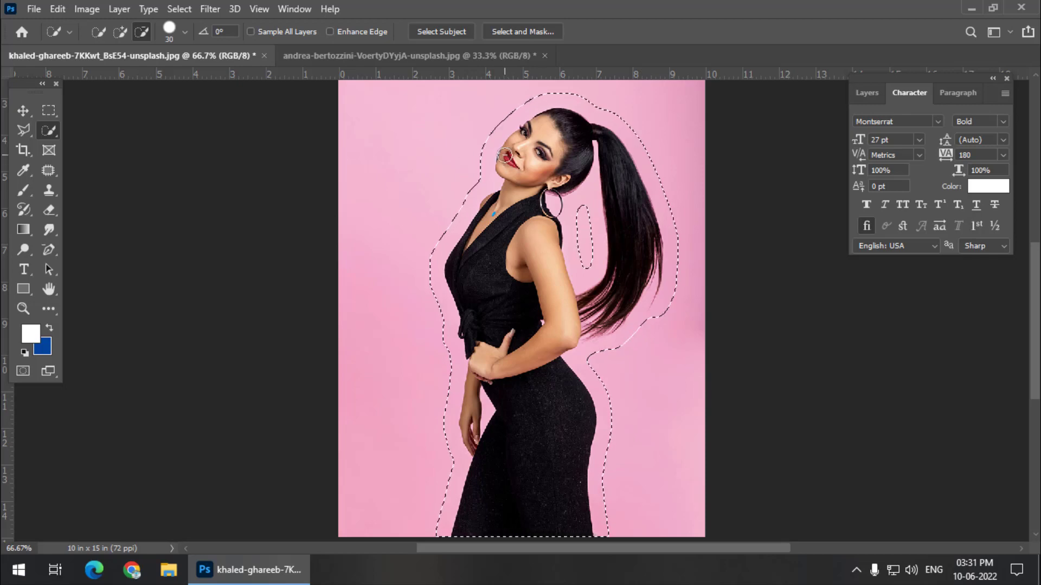
Step: Convert the smoothed selection into a work path with a tolerance of 1.0 pixels
right_click(505, 157)
left_click(562, 238)
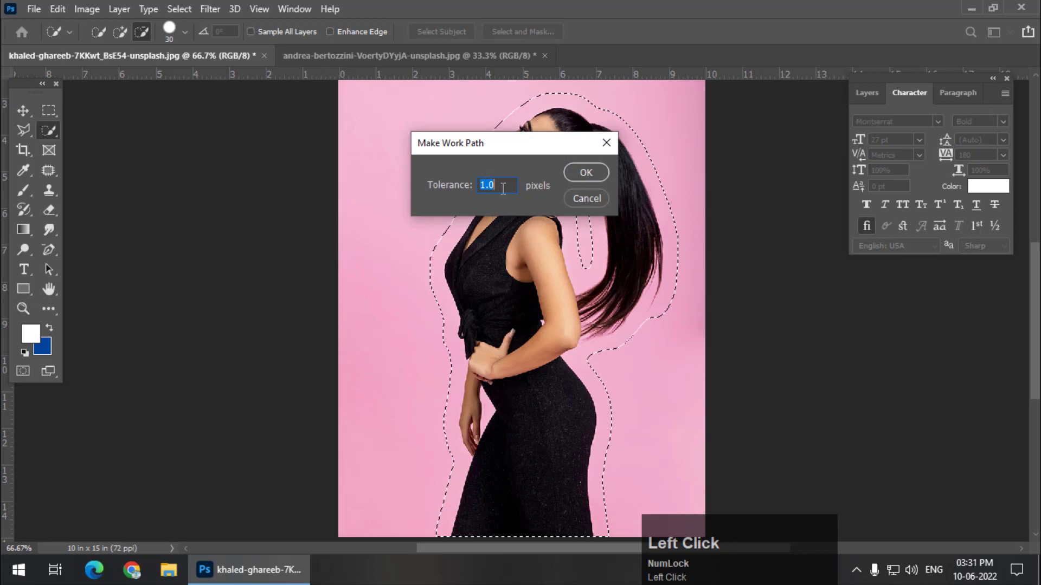
left_click(582, 172)
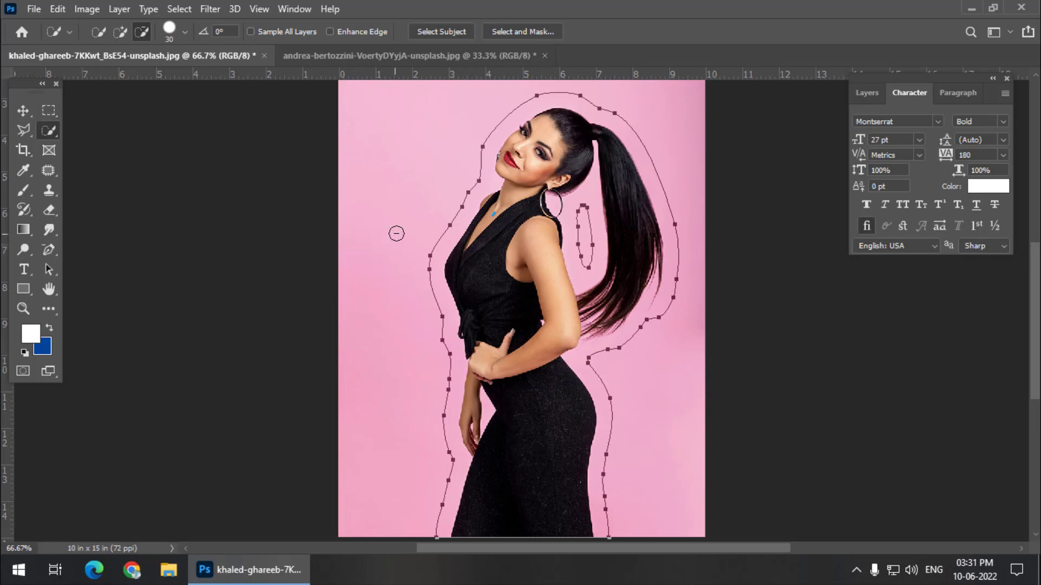
Step: Try converting the work path into a selection with a feather radius of 0 pixels, and undo the conversion
left_click(48, 269)
left_click(76, 270)
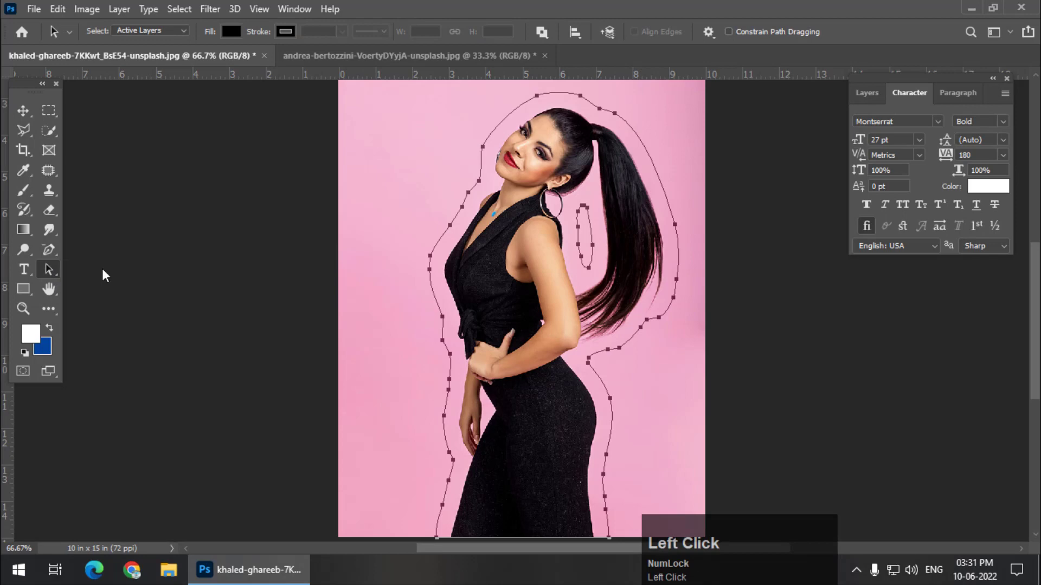
right_click(503, 180)
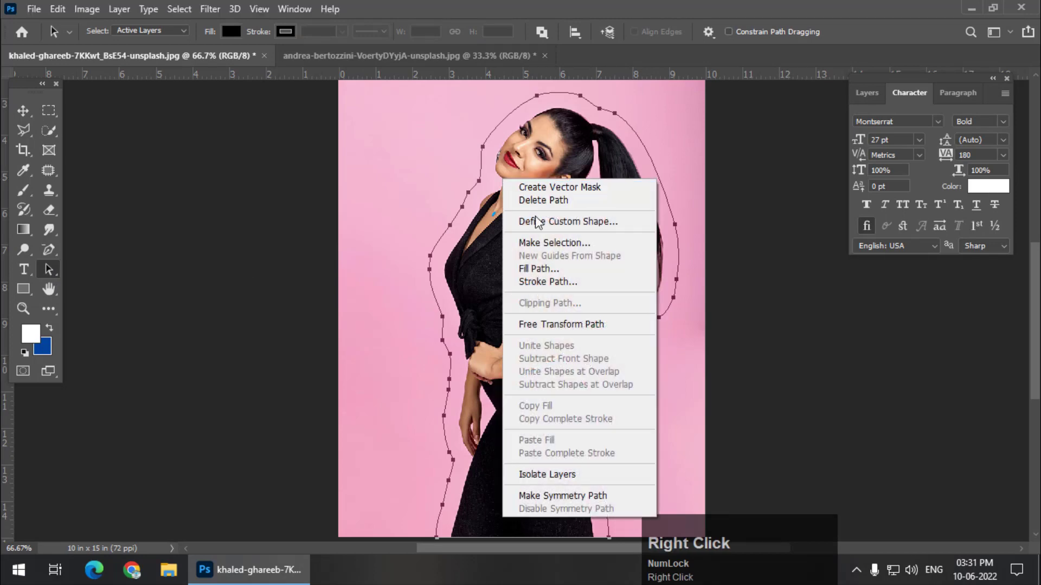
left_click(544, 245)
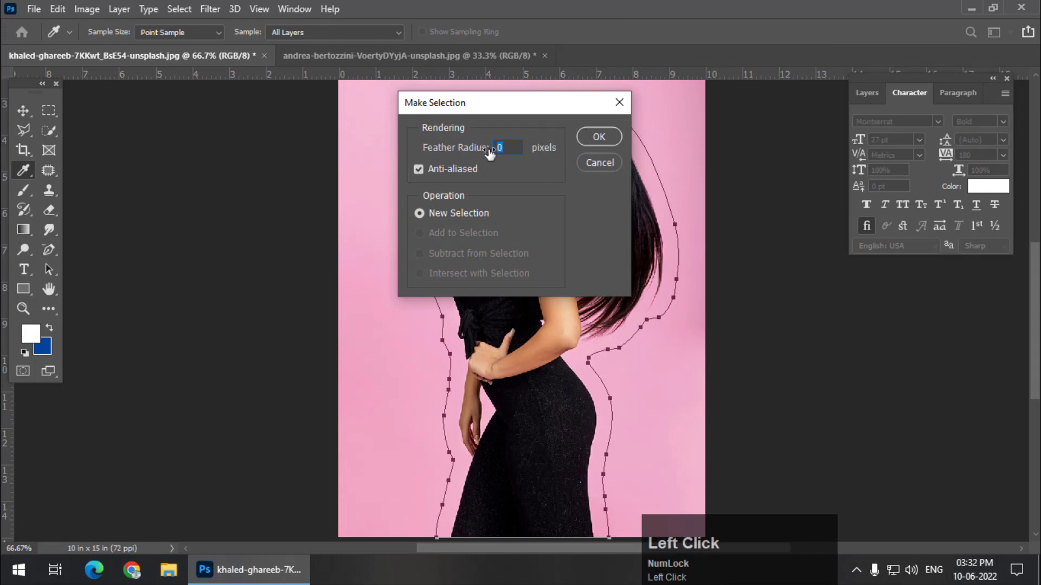
left_click(599, 139)
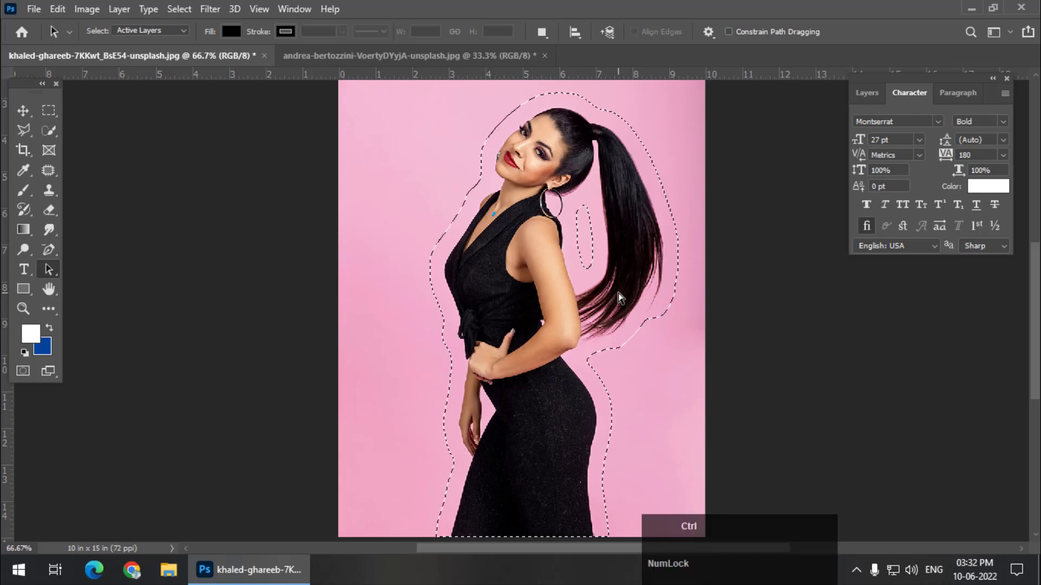
key("ctrl+z")
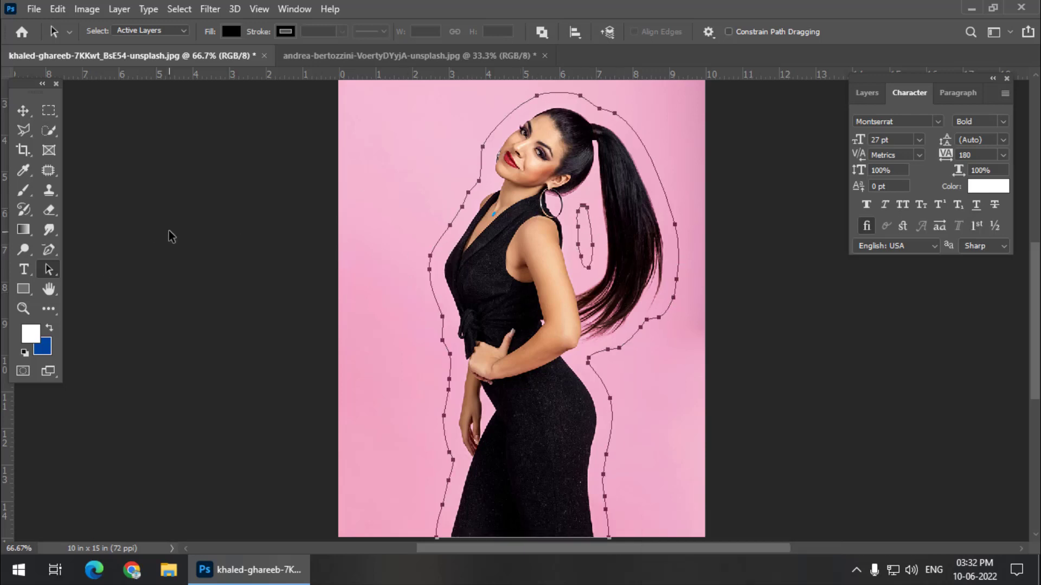
Step: Add Lorem ipsum placeholder text along the work path around the woman in white Montserrat Bold at 27 pt
left_click_drag(24, 271, 130, 269)
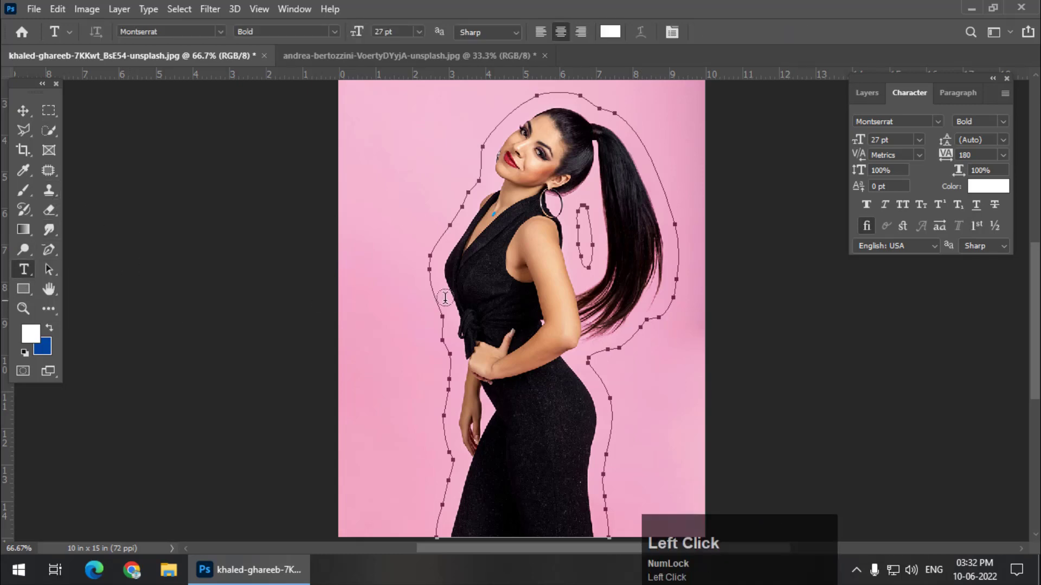
left_click(441, 239)
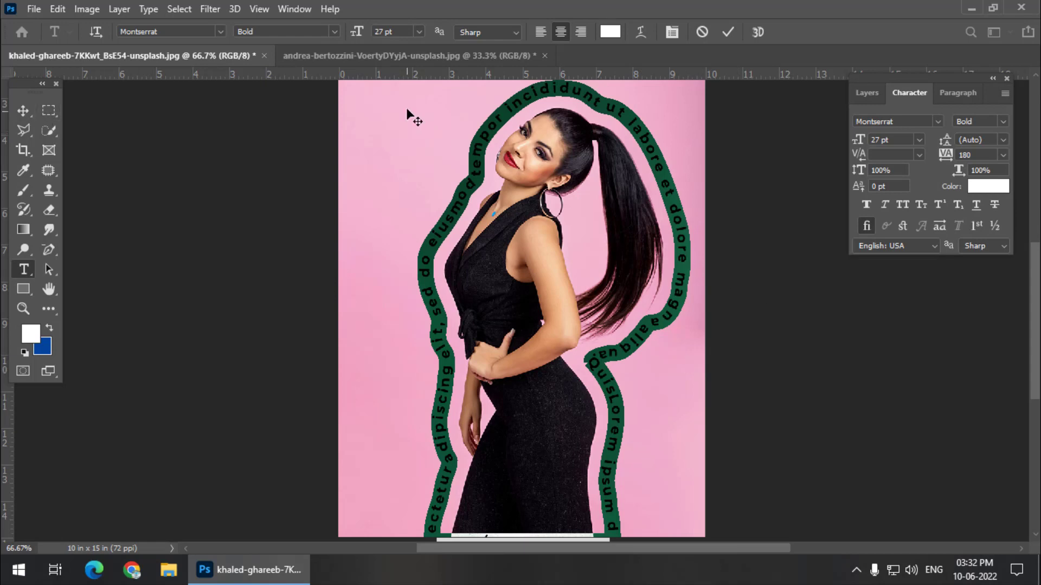
left_click_drag(357, 32, 362, 34)
left_click(48, 110)
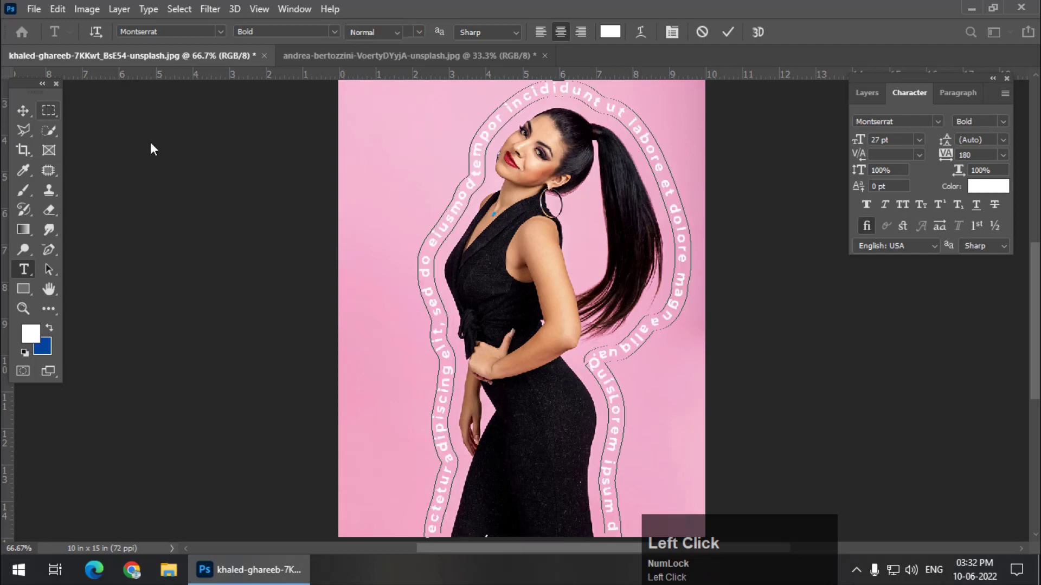
Step: Recolor all of the text along the path to dark red, 8e1717
double_click(426, 256)
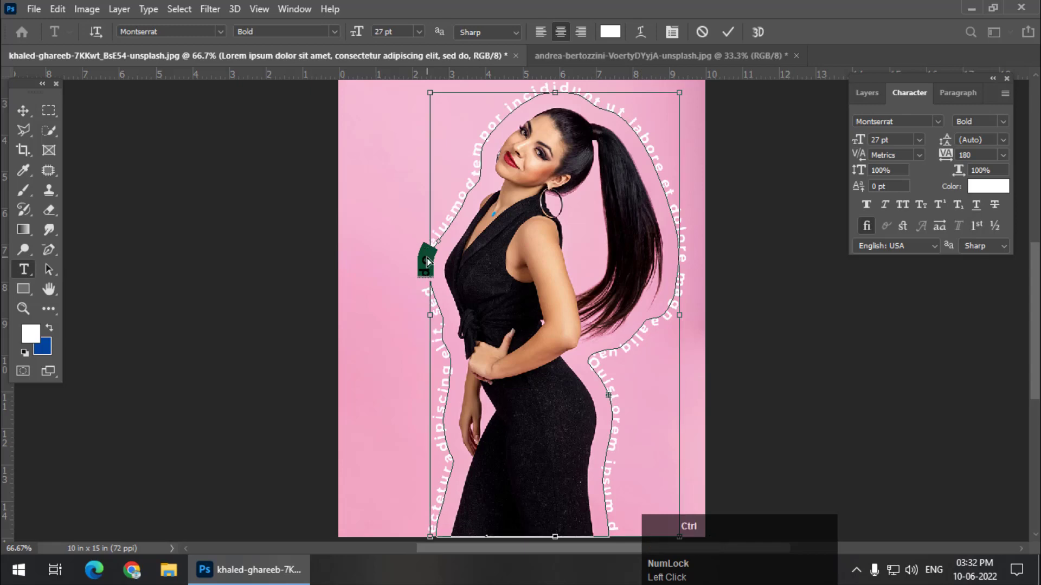
key("ctrl+a")
left_click(995, 194)
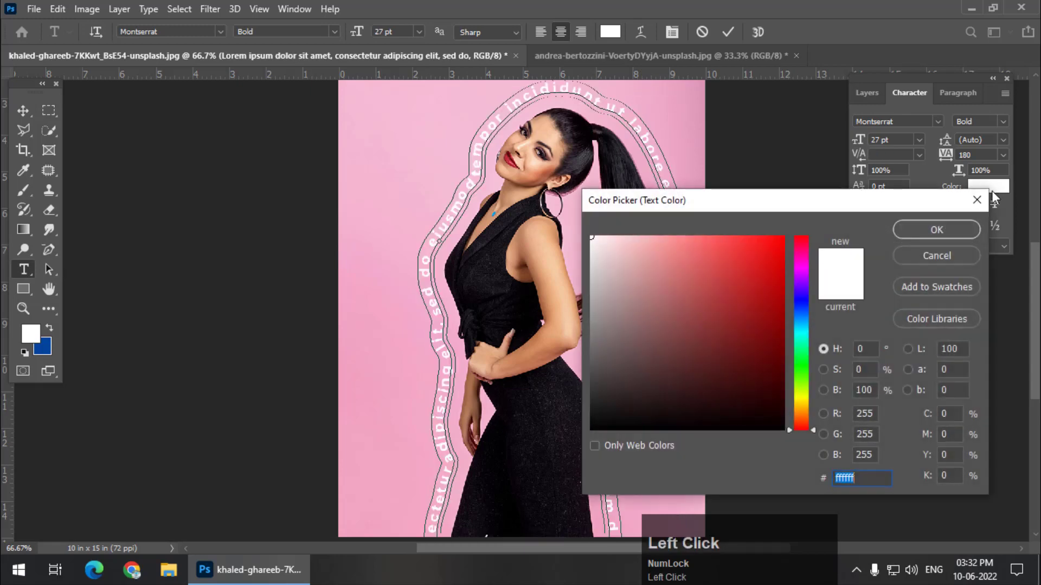
left_click(753, 322)
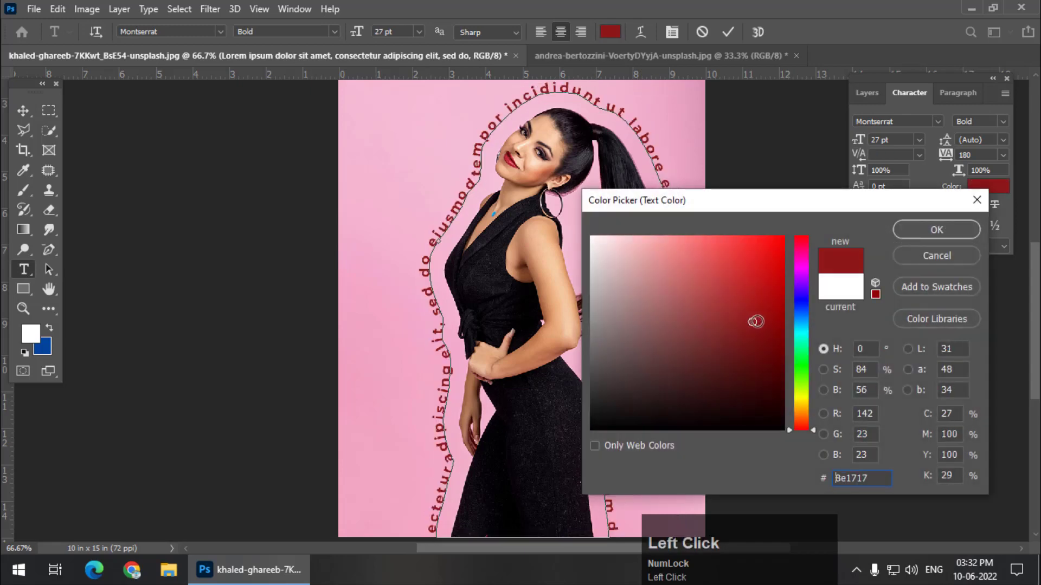
left_click(923, 231)
left_click(45, 112)
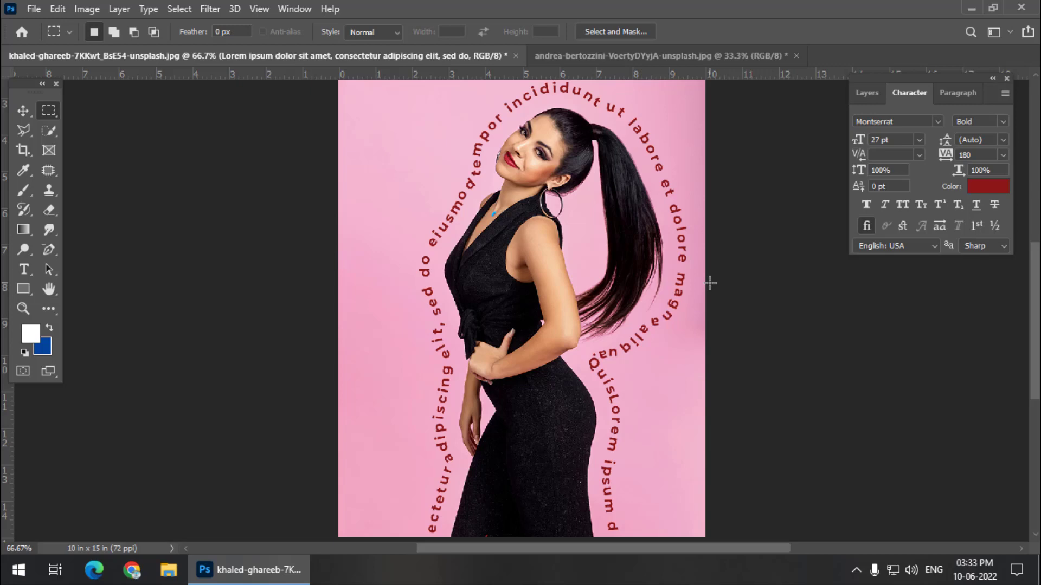
Step: Switch to the other open photo with the grey background and expand its existing selection around the woman by 30 pixels
left_click(674, 58)
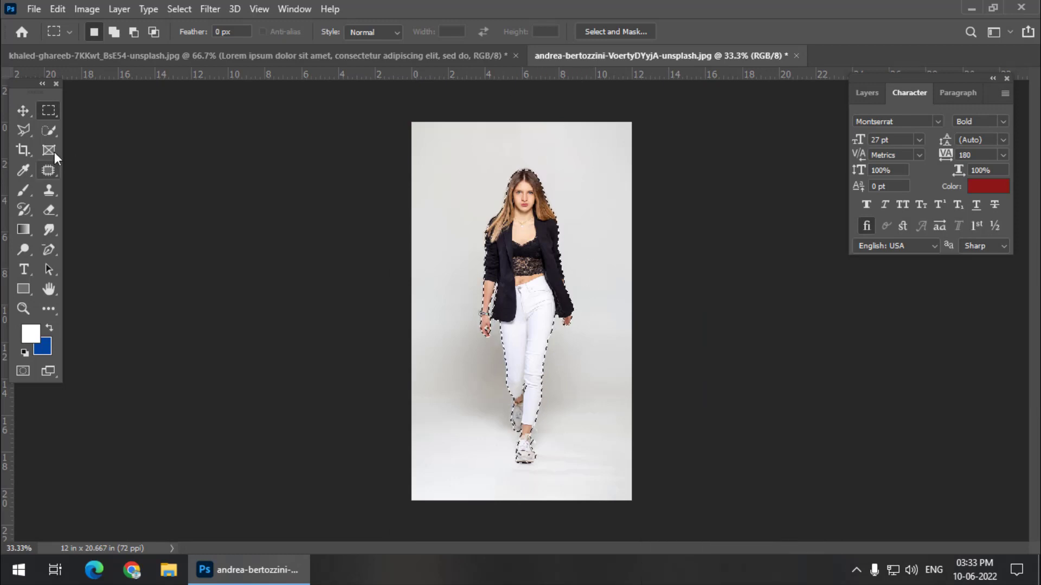
left_click(53, 127)
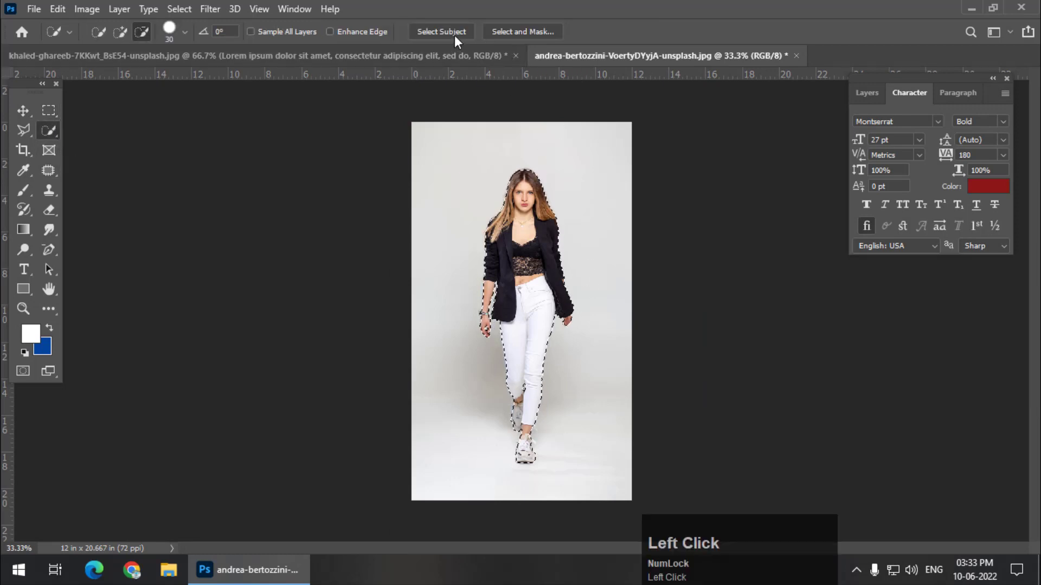
left_click(180, 11)
mouse_move(247, 224)
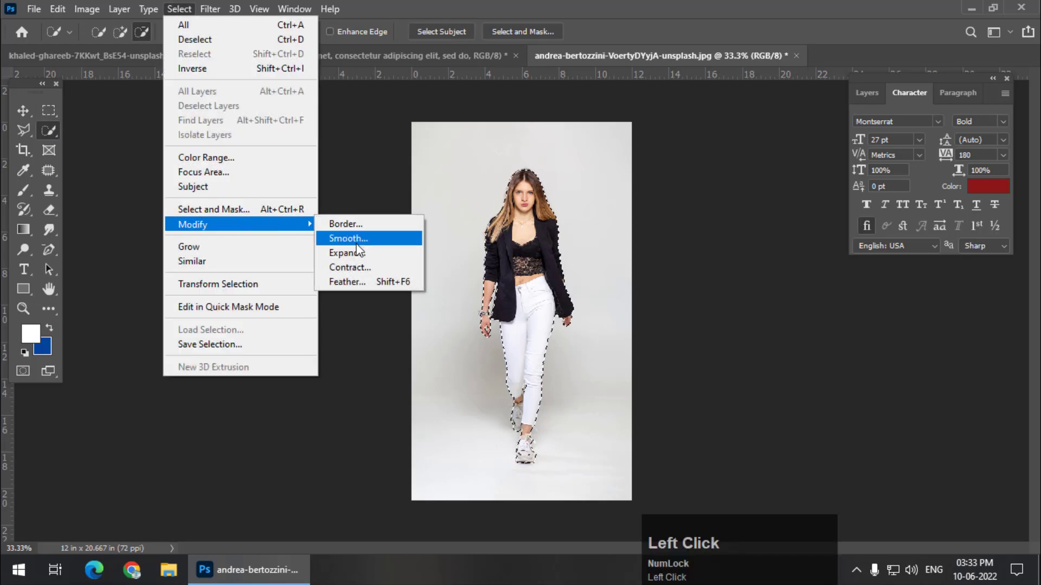
left_click(347, 253)
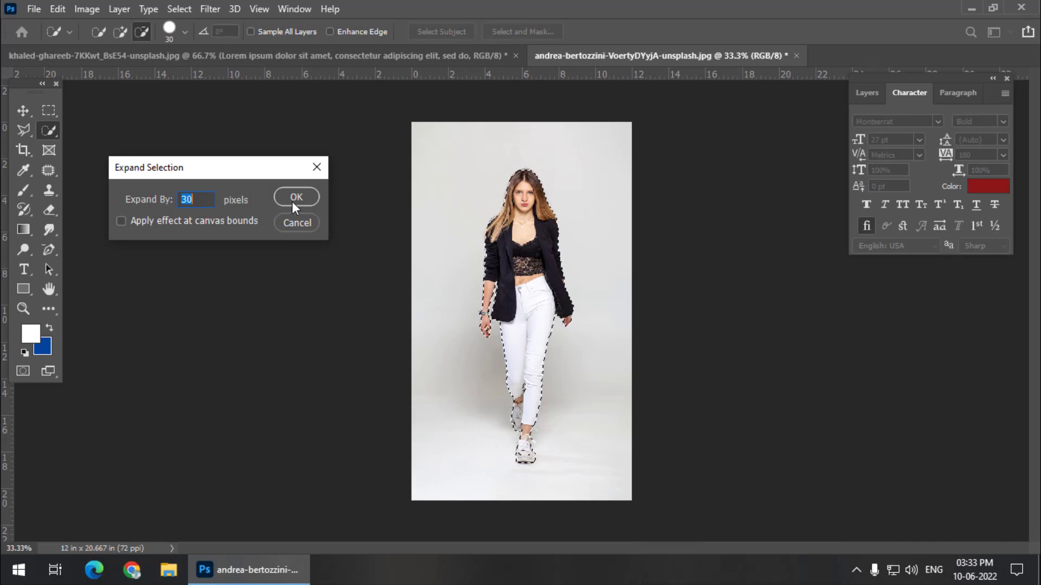
left_click(295, 198)
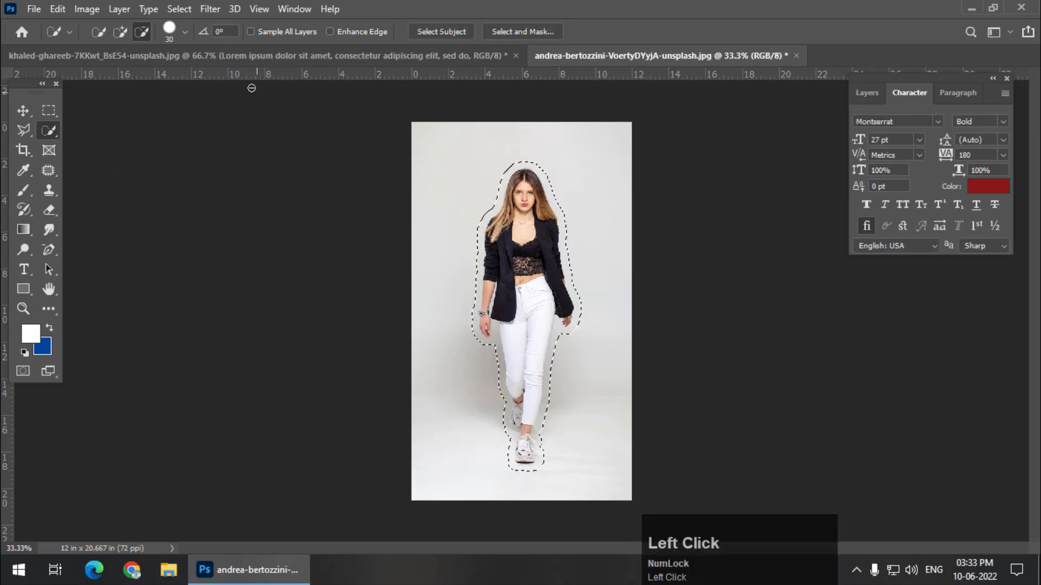
Step: Smooth the expanded selection in the grey-background photo with a sample radius of 10 pixels
left_click(190, 10)
mouse_move(232, 224)
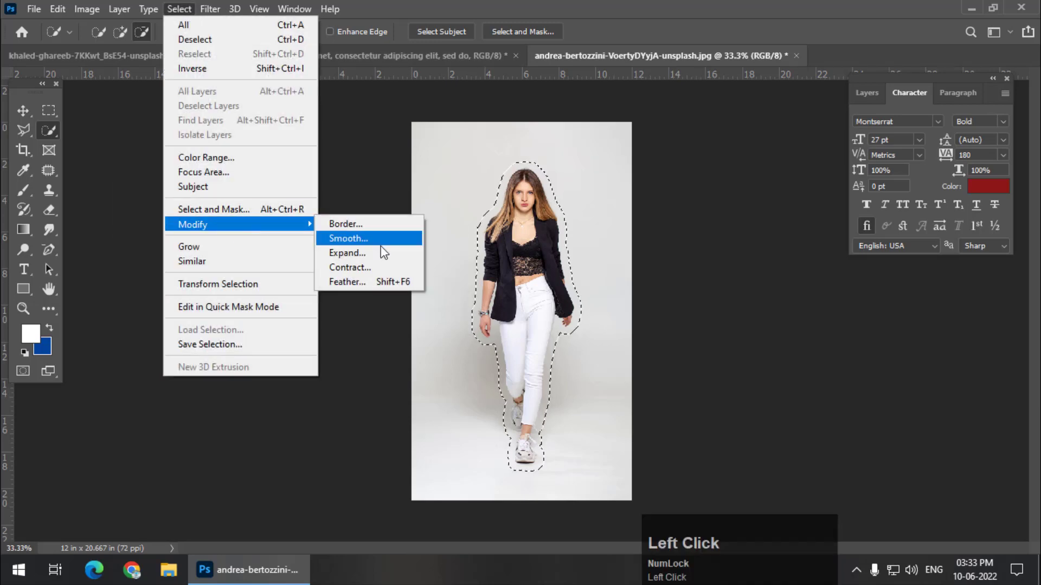
left_click(366, 238)
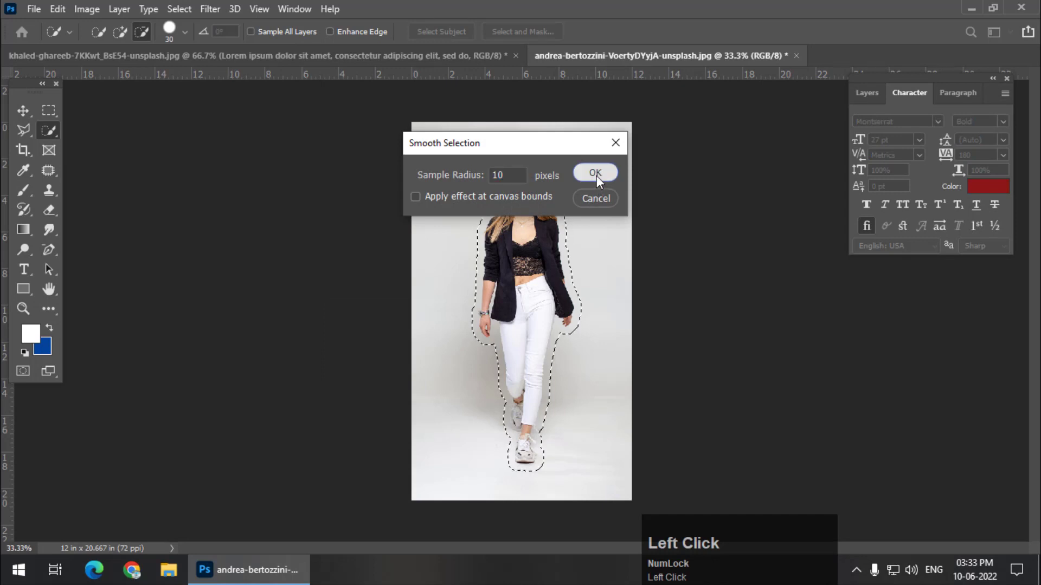
left_click(597, 175)
Step: Make a work path from the selection around the walking woman with a tolerance of 1.0 pixels
right_click(517, 222)
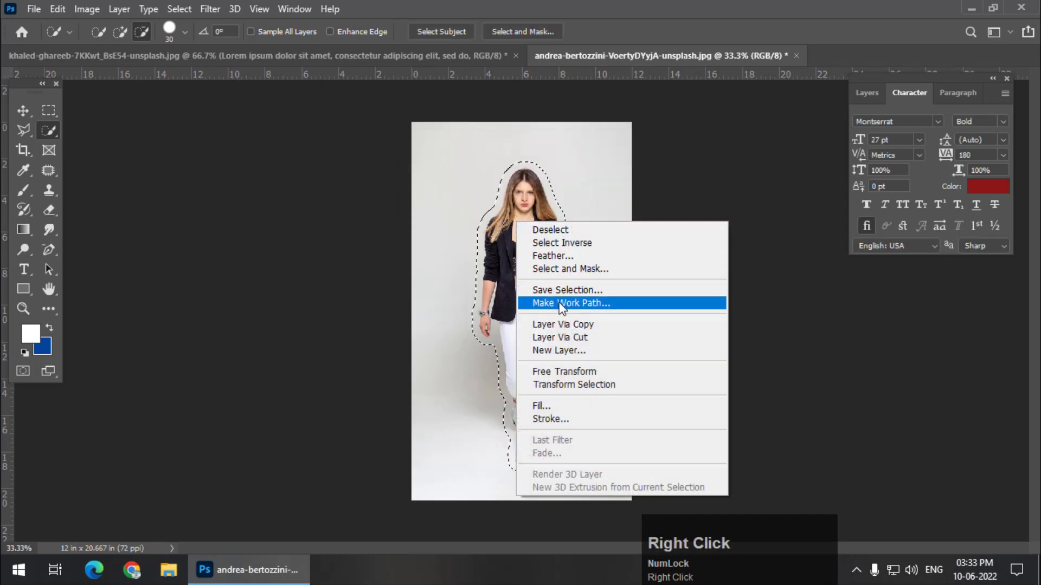
left_click(597, 305)
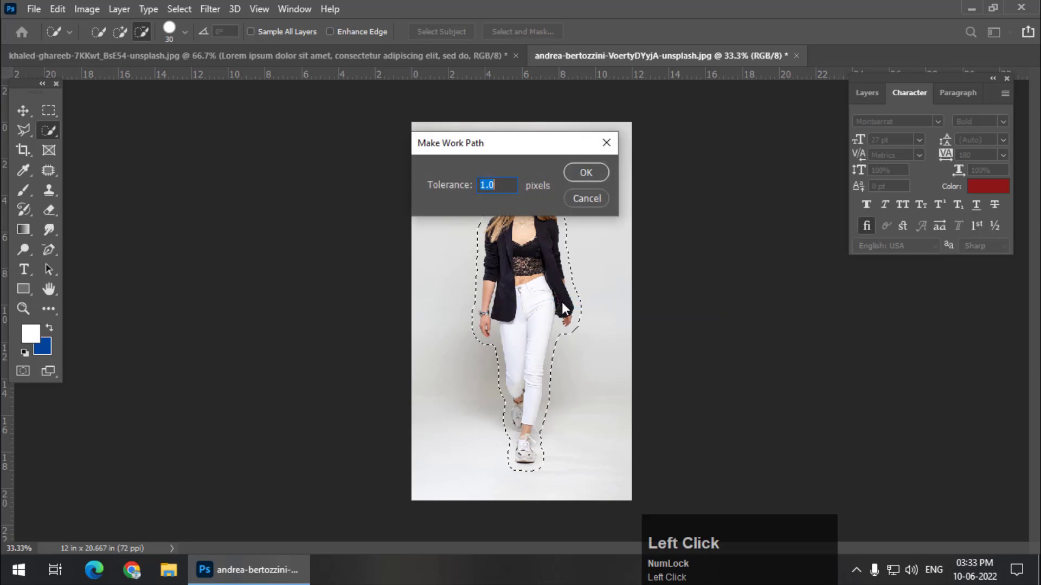
left_click(587, 172)
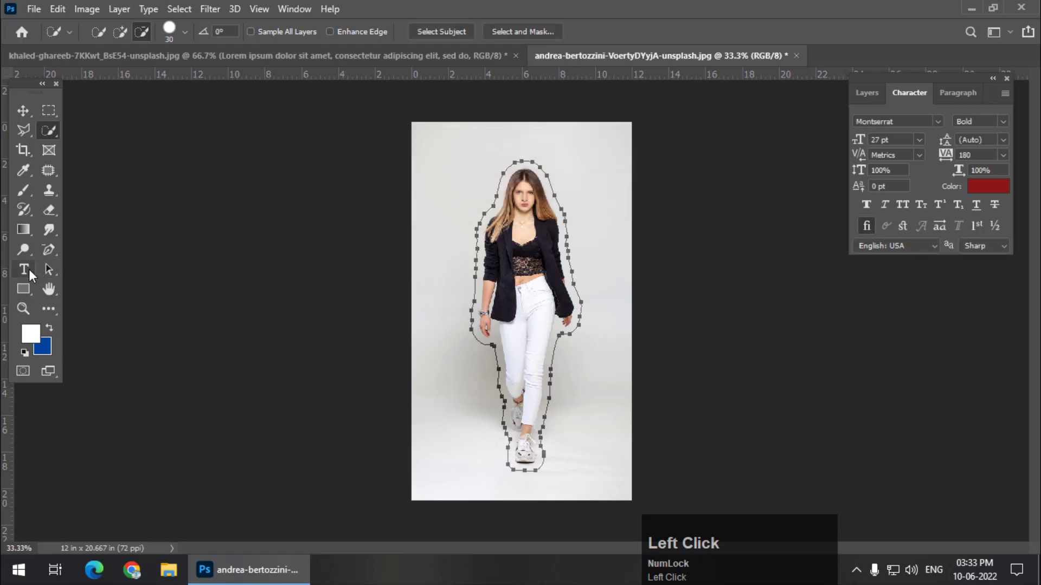
Step: Place horizontal Lorem ipsum placeholder type along the work path around the walking woman and commit the text
left_click(29, 275)
left_click(105, 269)
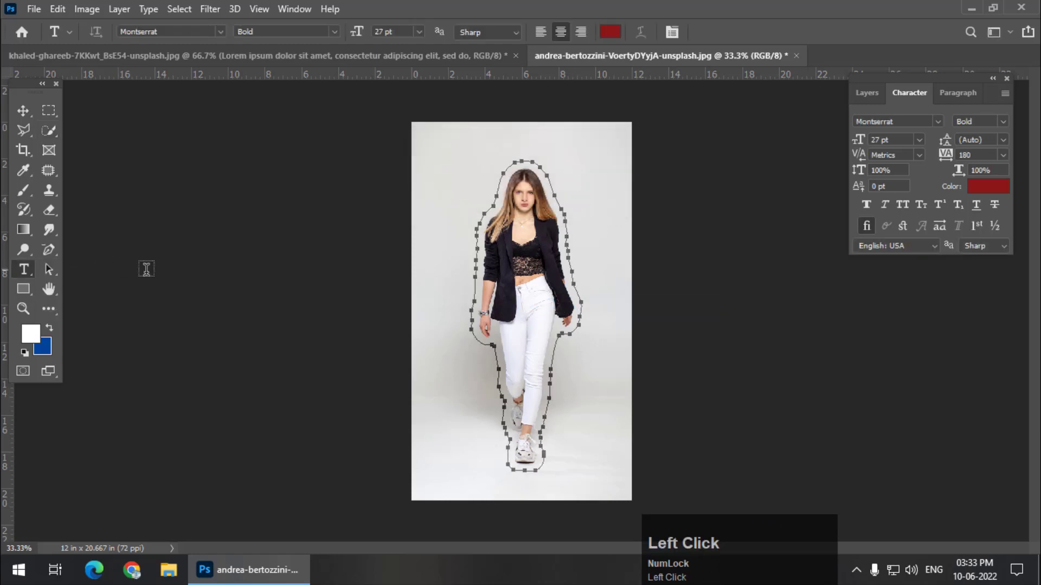
left_click(473, 259)
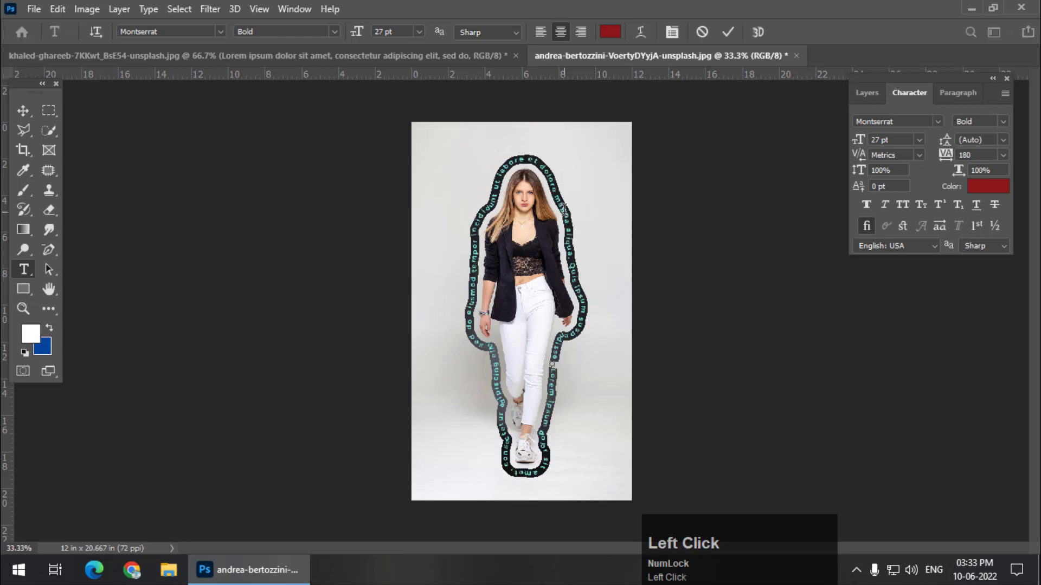
key("ctrl+equal")
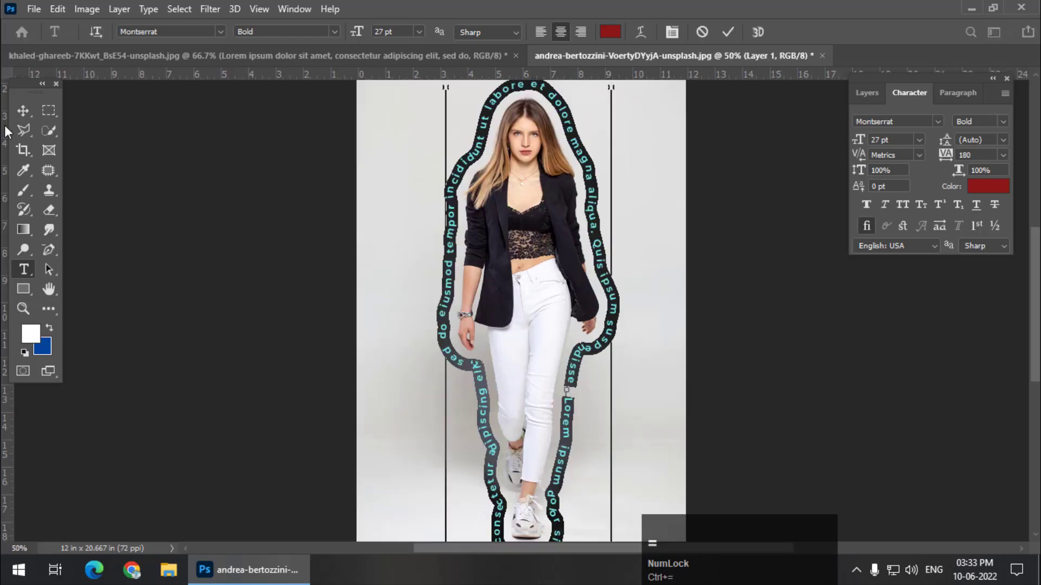
left_click(48, 110)
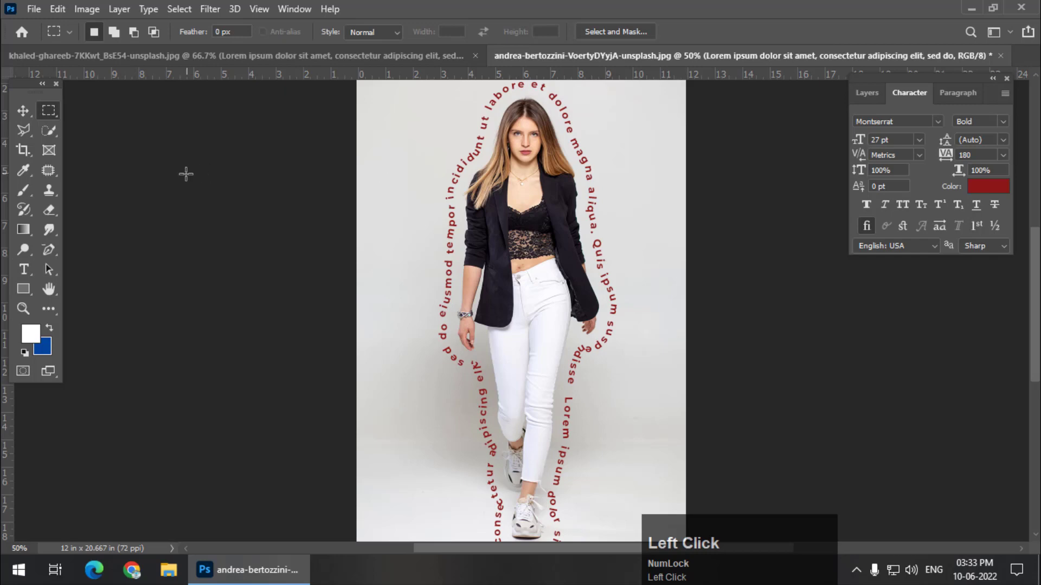
Step: Recolor all of the text along the path around the walking woman to near-black, 070000, and commit the edit
left_click(24, 270)
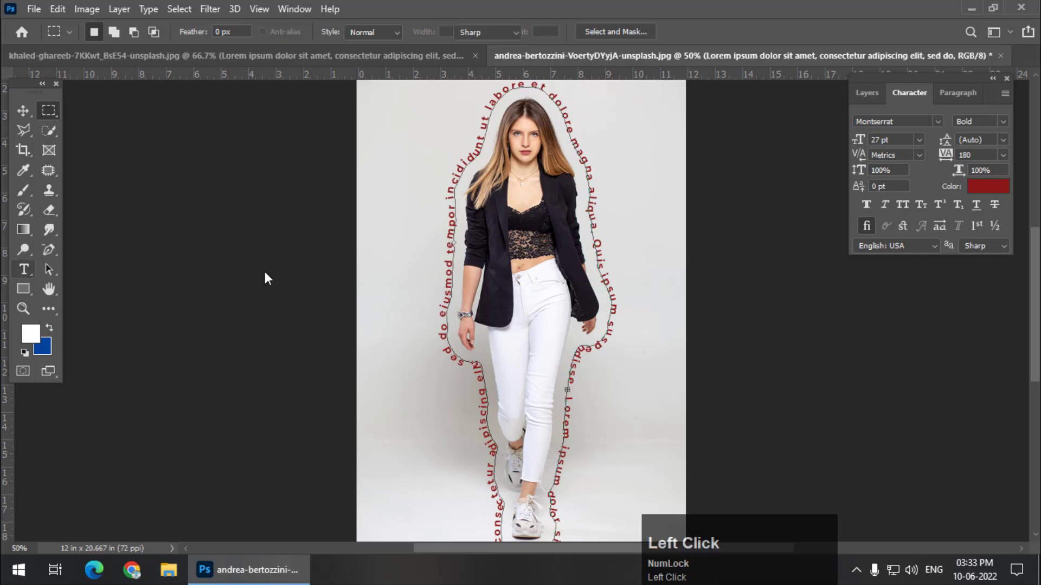
left_click(445, 282)
key("ctrl+a")
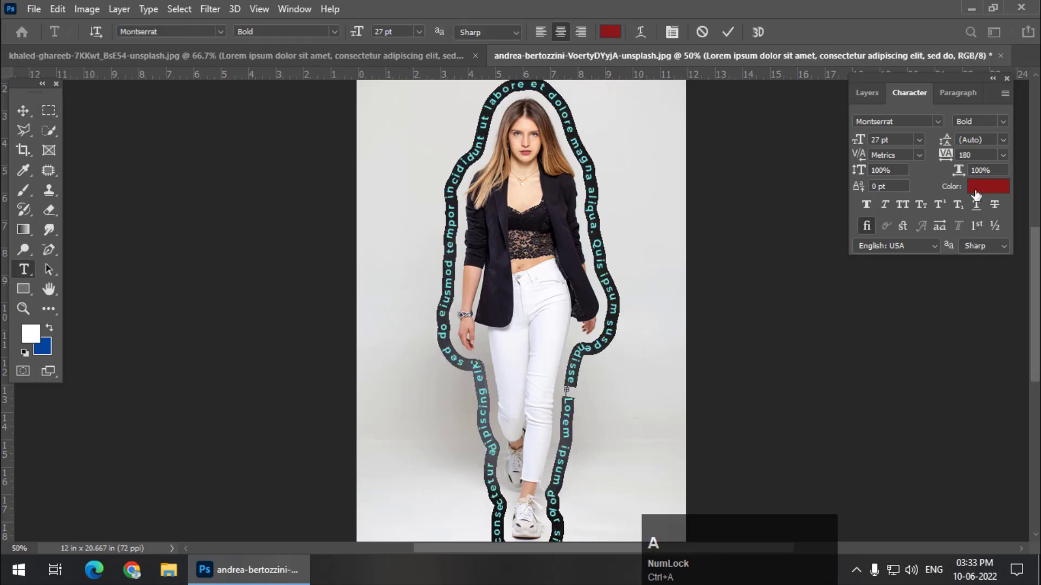
left_click(975, 194)
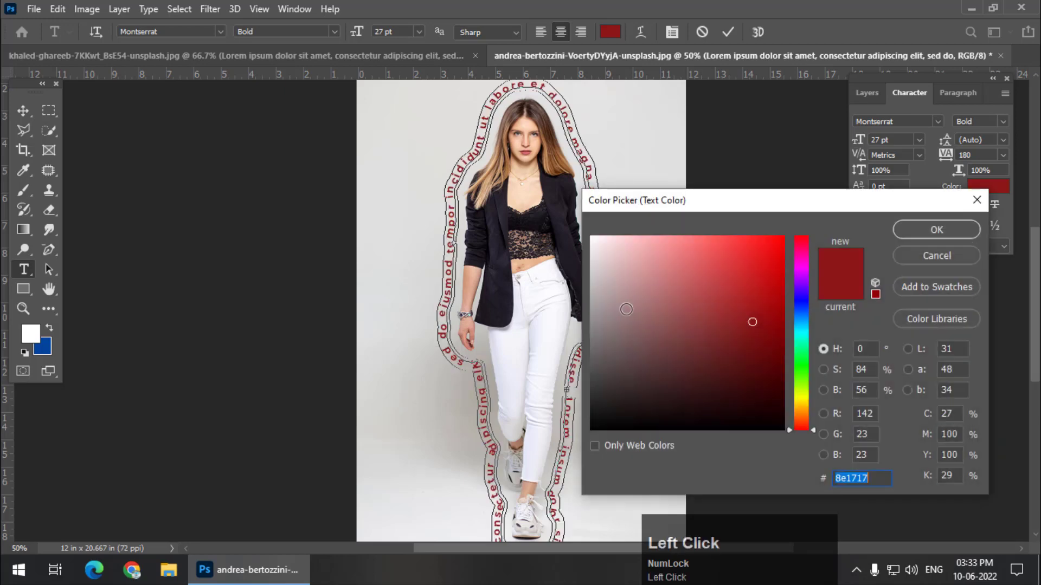
left_click(592, 237)
left_click(776, 424)
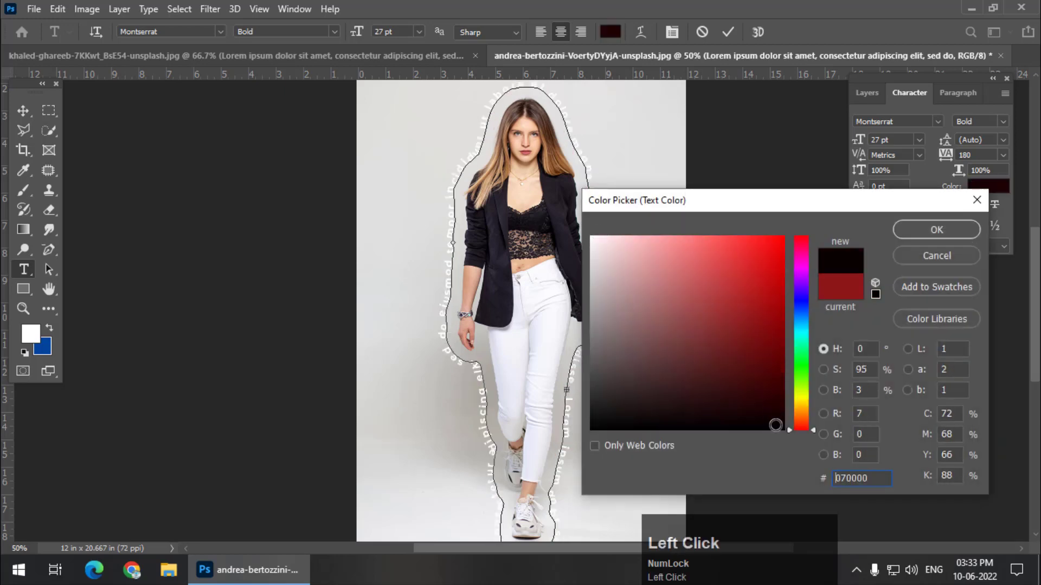
left_click(929, 234)
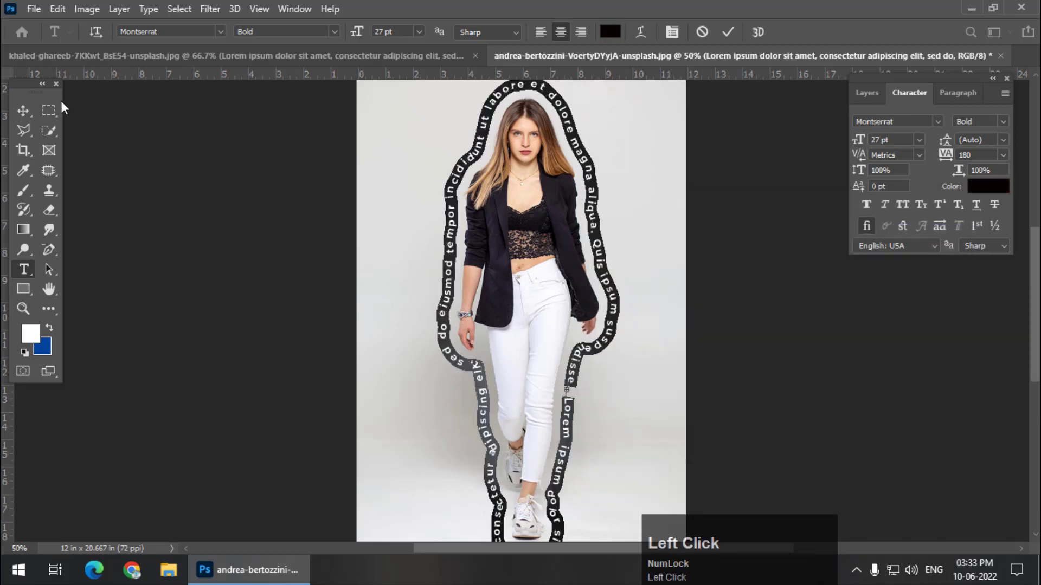
left_click(46, 112)
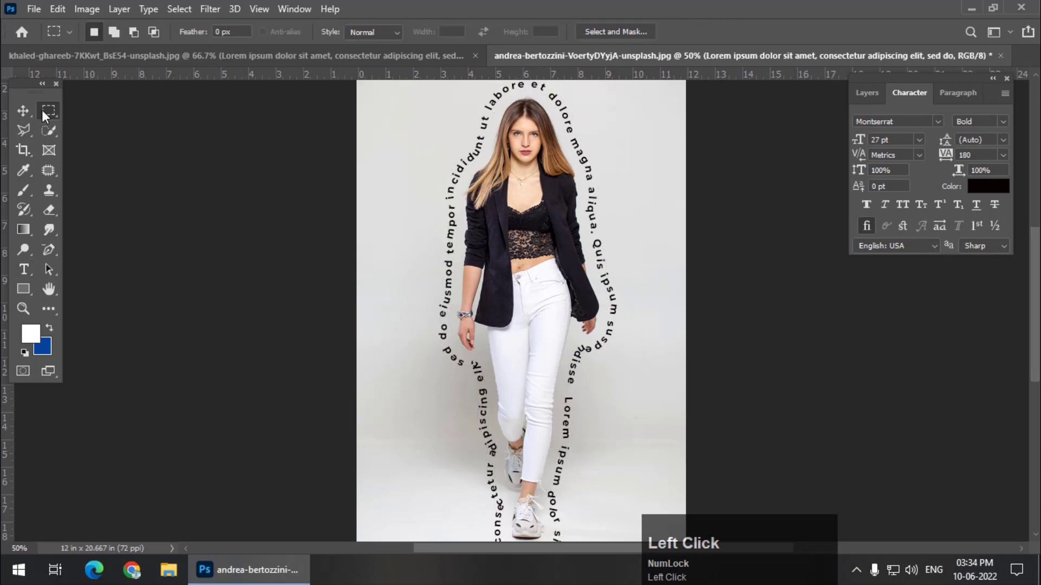